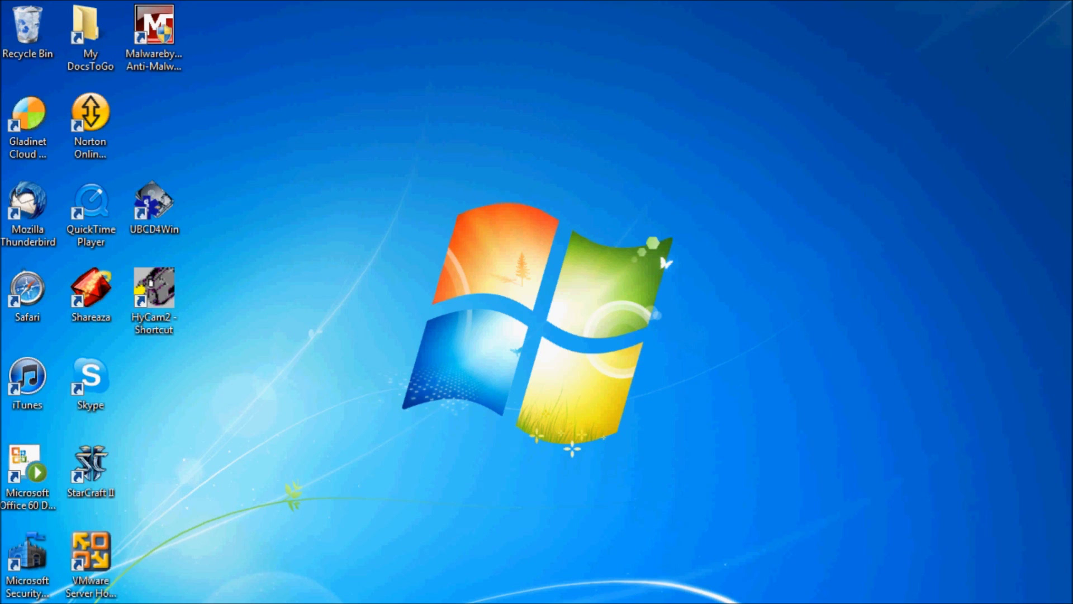
Launch Microsoft Outlook 2010 from the Start menu's Microsoft Office folder.
left_click(15, 602)
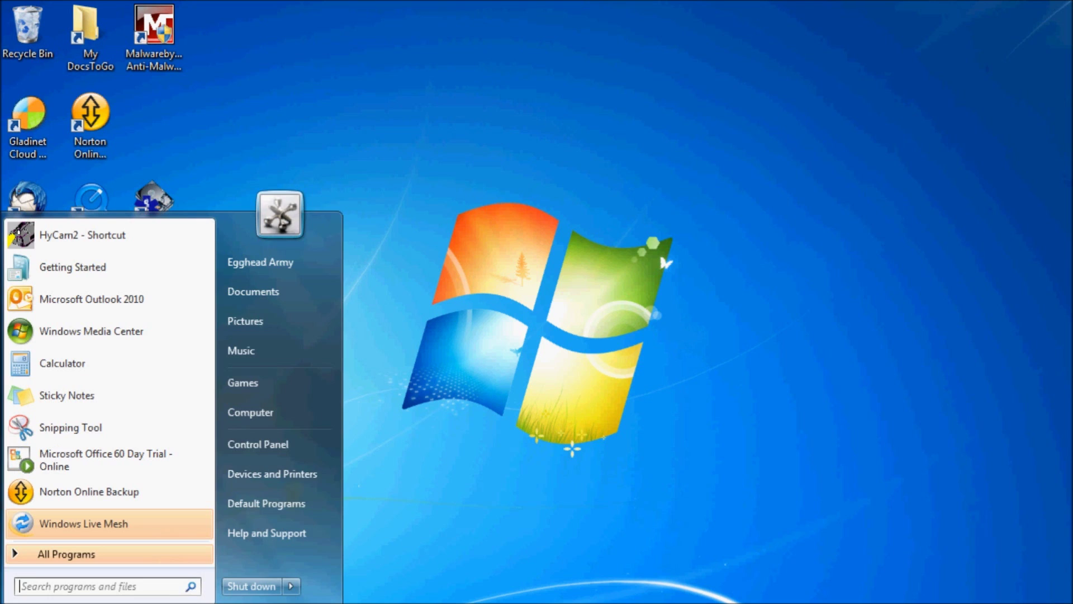
left_click(53, 556)
left_click_drag(207, 279, 211, 451)
left_click(92, 419)
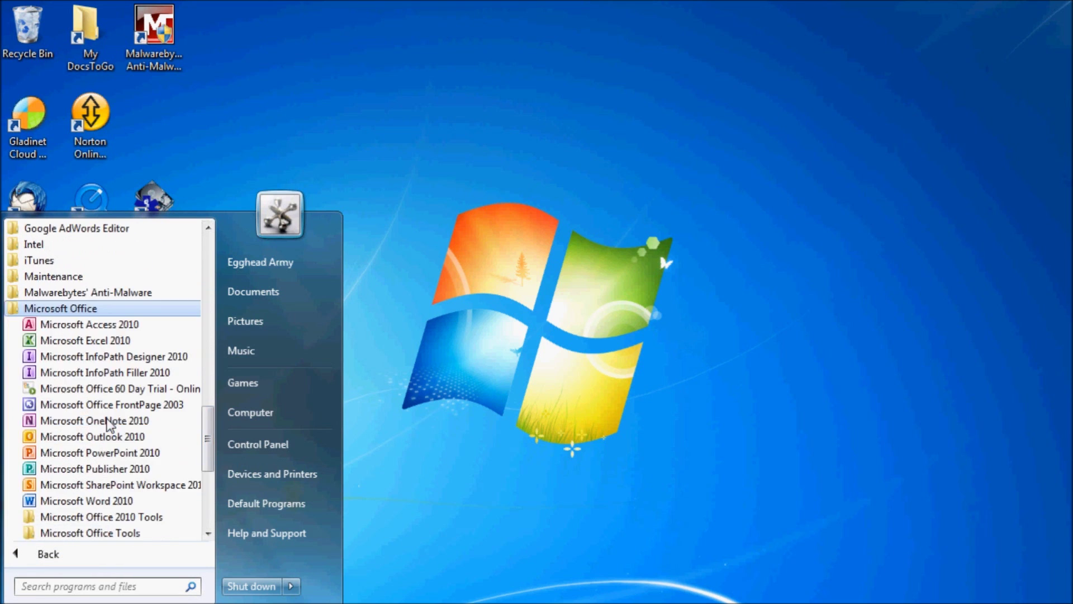
left_click(79, 436)
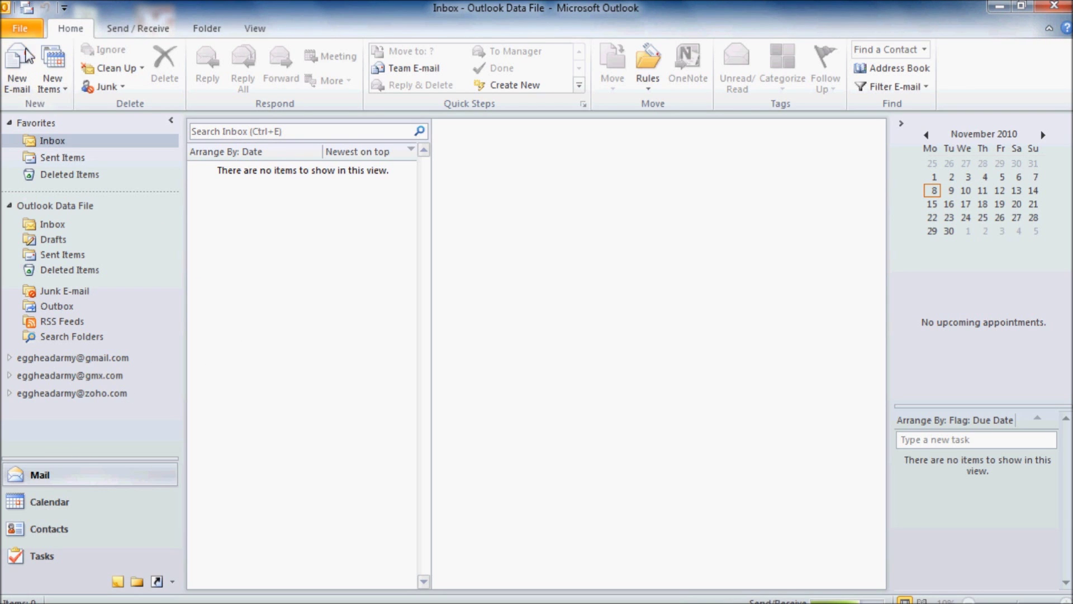
In Outlook Options > Mail > Signatures, create a new signature named 'Egghead Army Signature'.
left_click(25, 26)
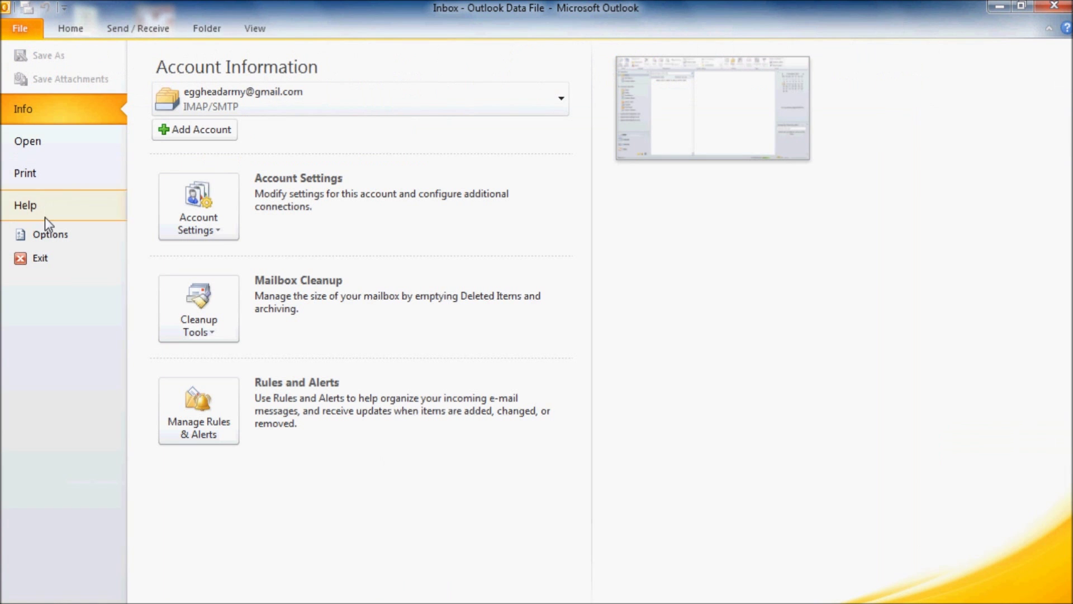
left_click(45, 233)
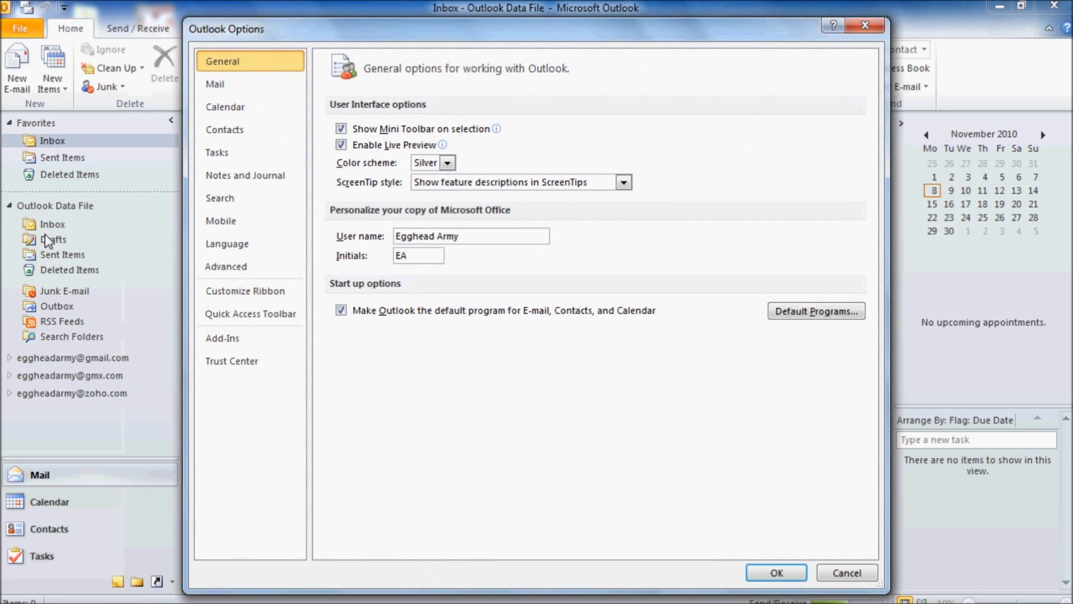
left_click(223, 85)
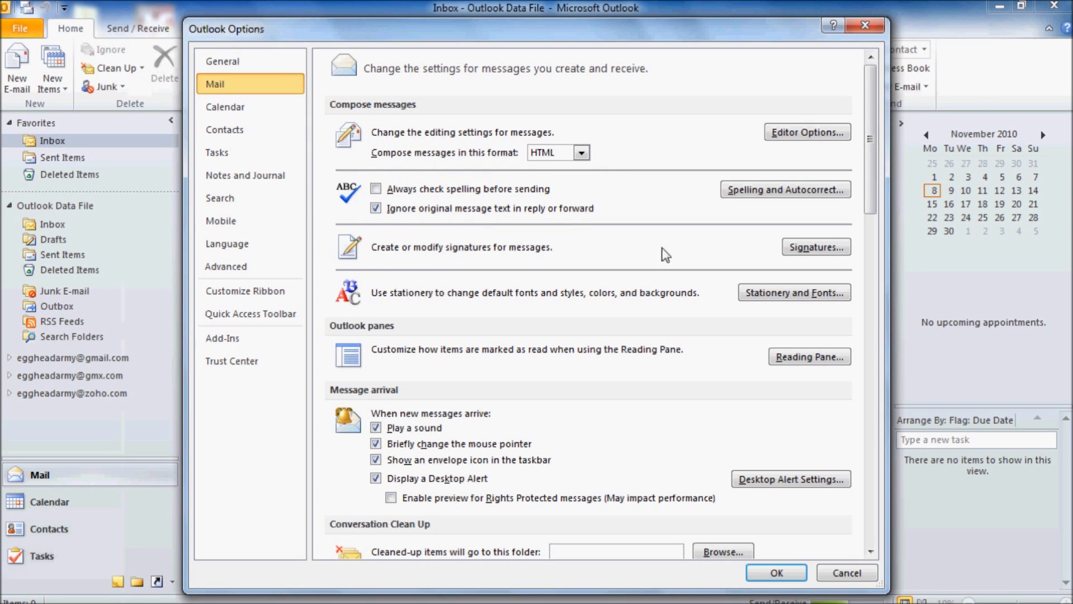
left_click(828, 247)
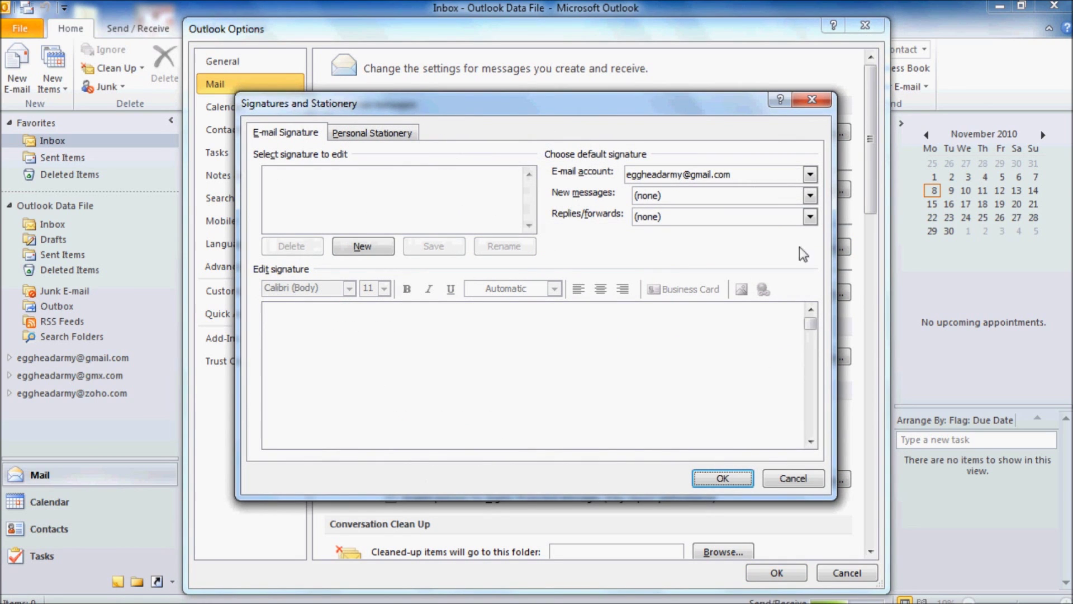
left_click(363, 247)
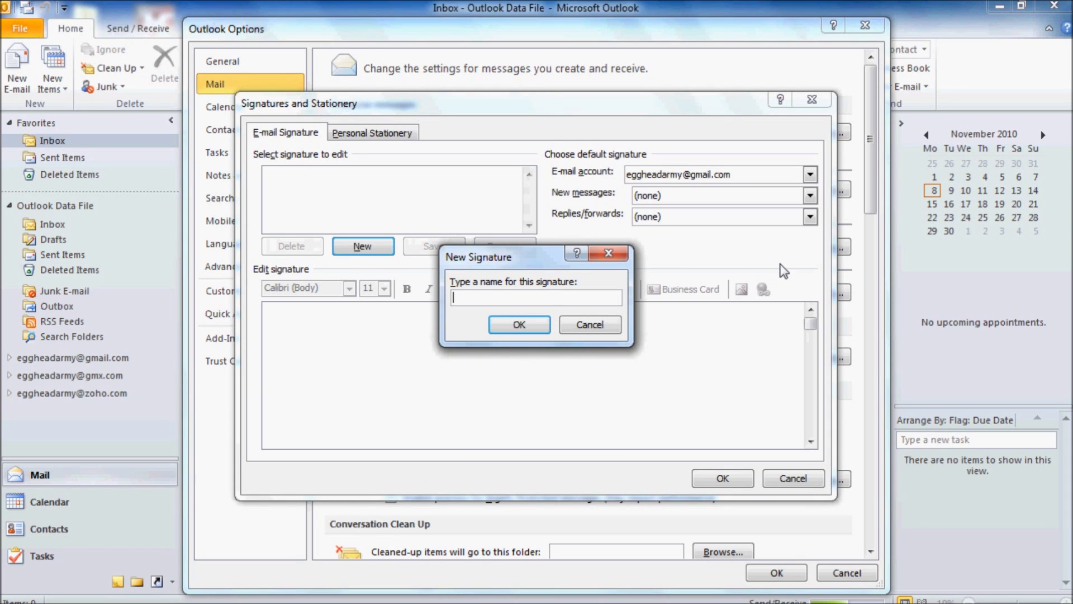
type("Egghead Army Signature")
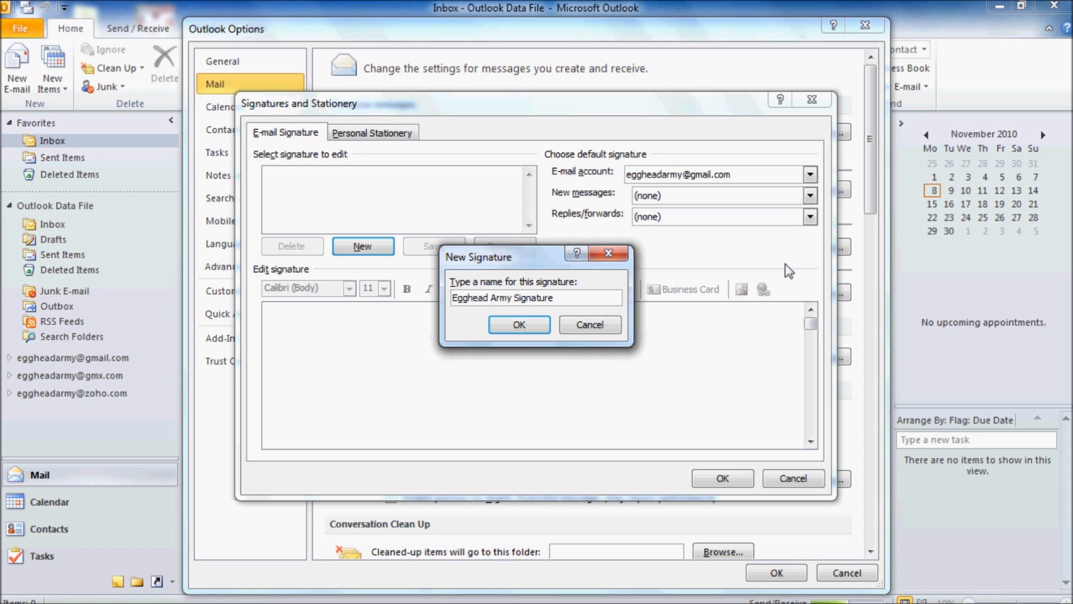
left_click(520, 324)
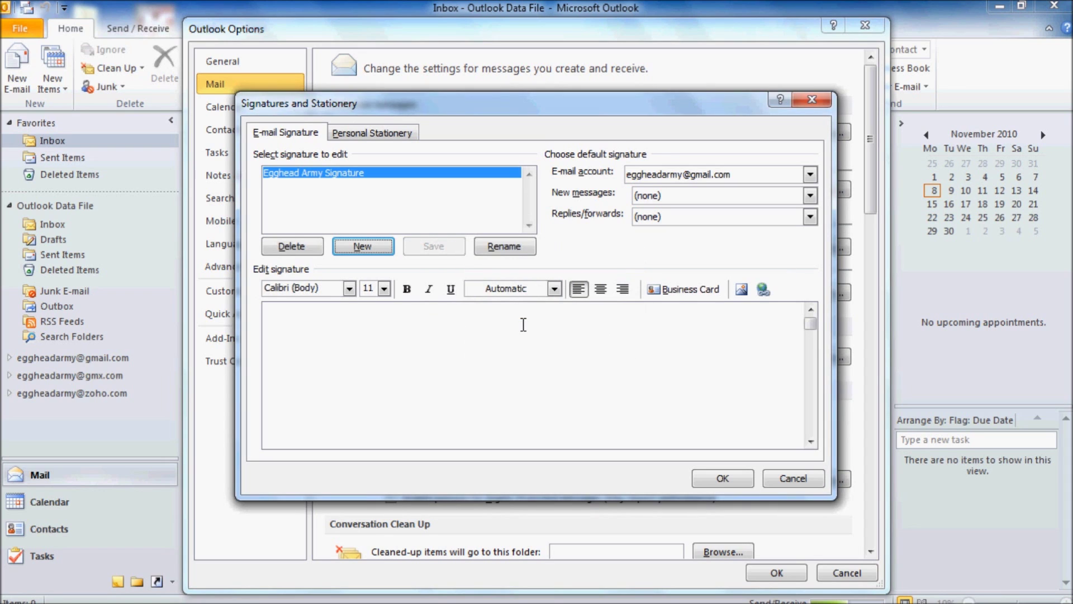
Type 'Kind regards' and 'Egghead Army' on separate lines, then set size 8 for the next line.
left_click(284, 318)
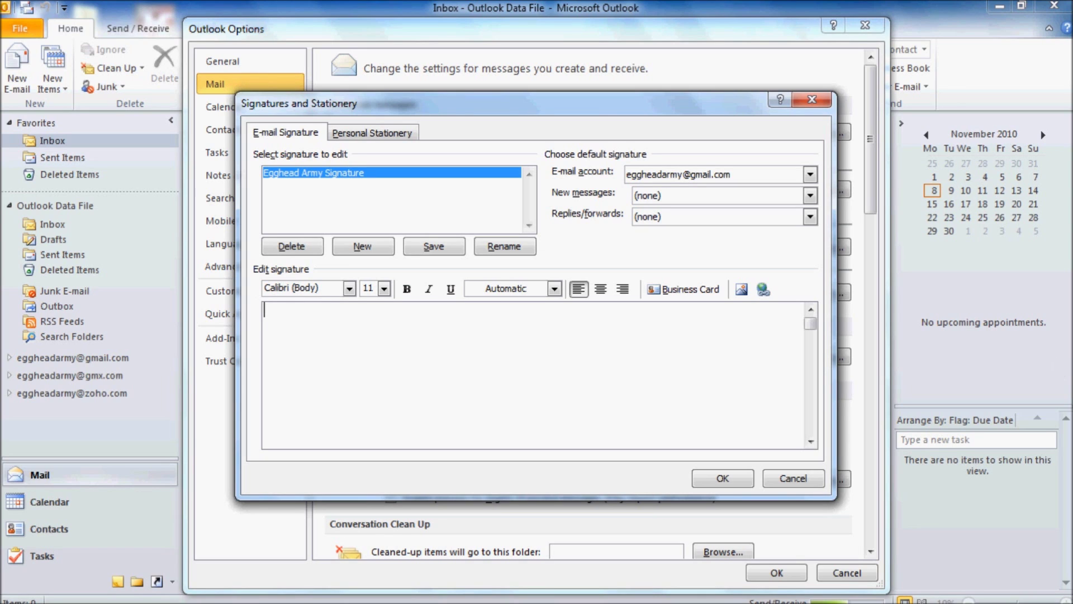
type("Kind regar")
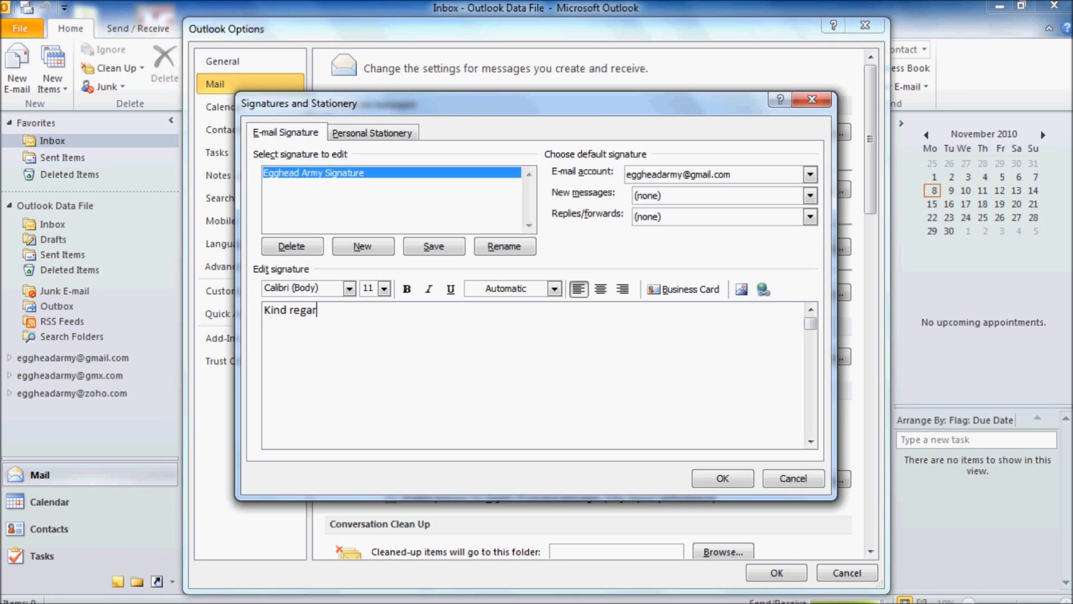
type("ds")
key("Return")
type("Egghead Army")
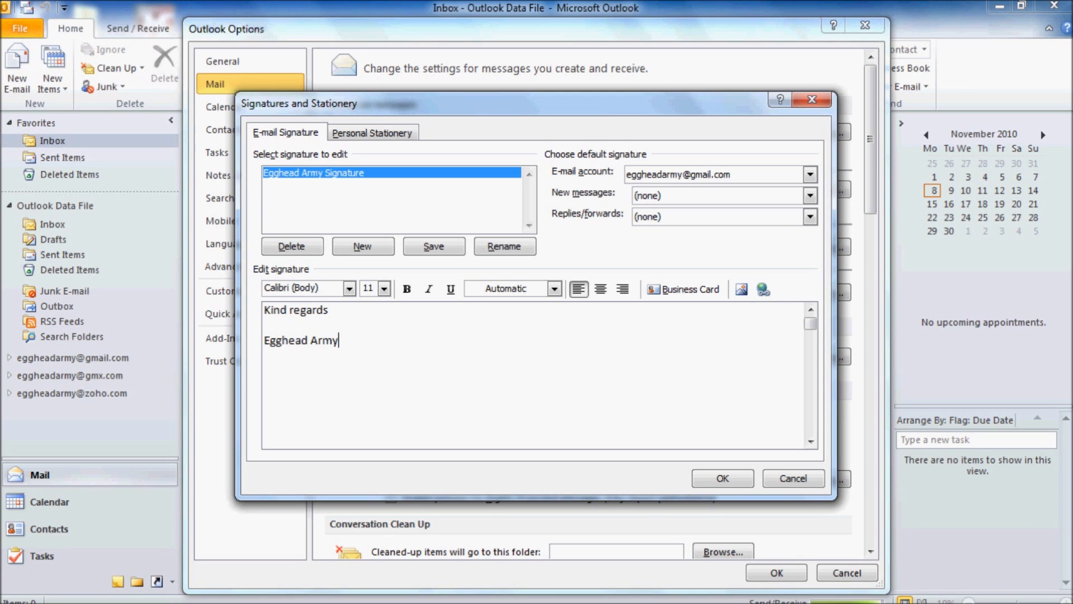
key("Return")
left_click(384, 288)
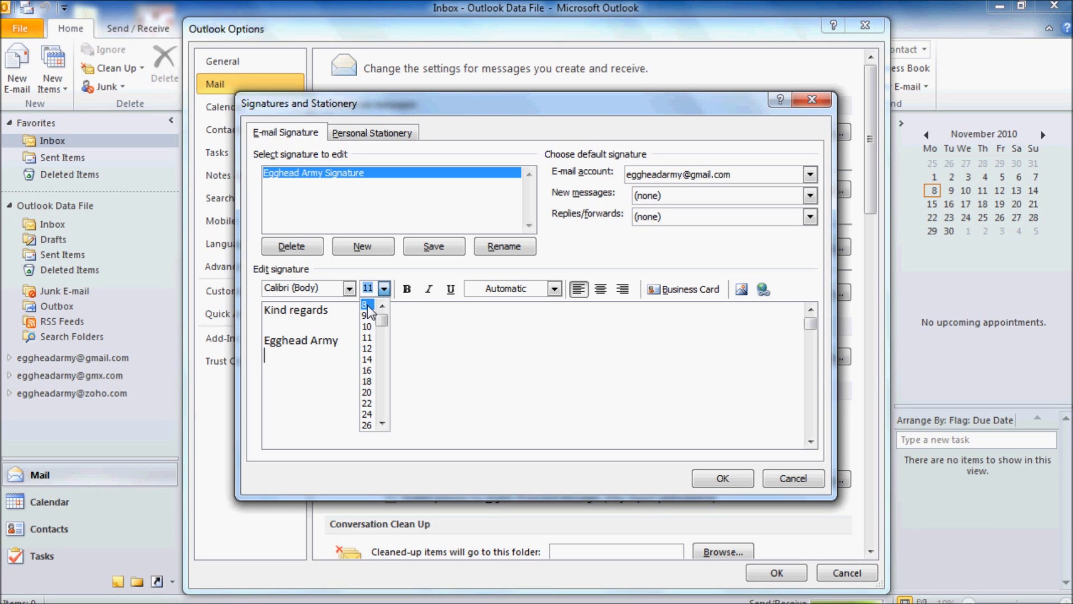
left_click(367, 304)
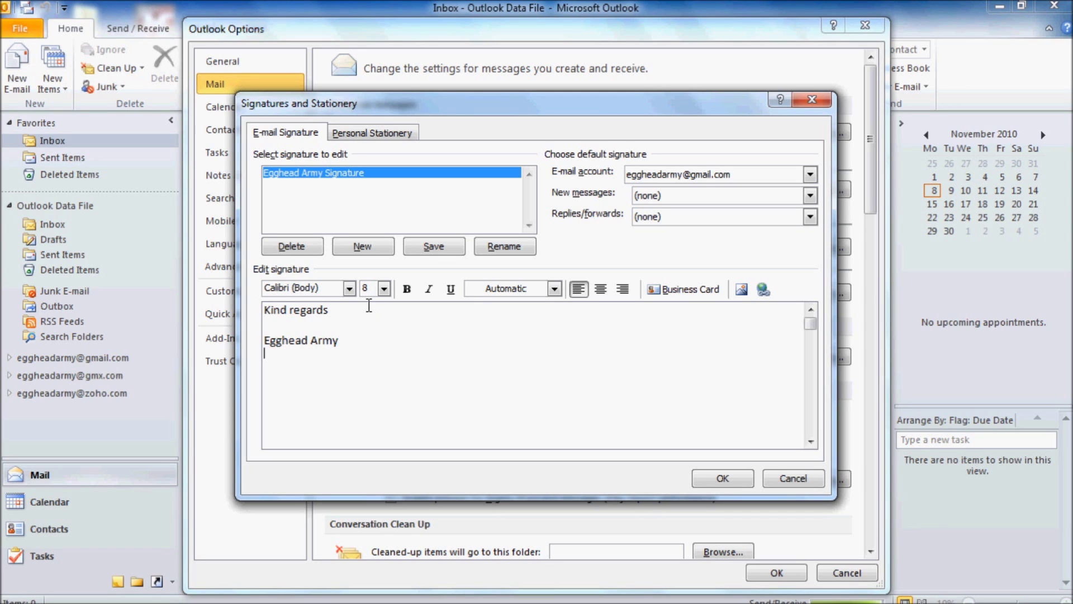
Add a Wingdings envelope icon (*) followed by the sender's e-mail address in Calibri (Body).
left_click(349, 288)
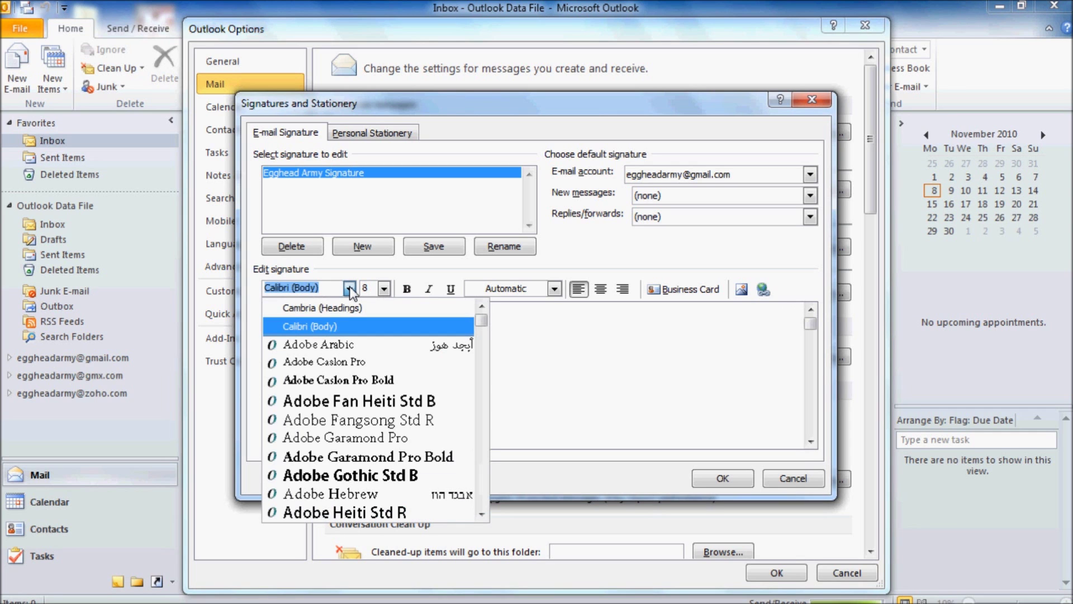
left_click_drag(482, 321, 485, 510)
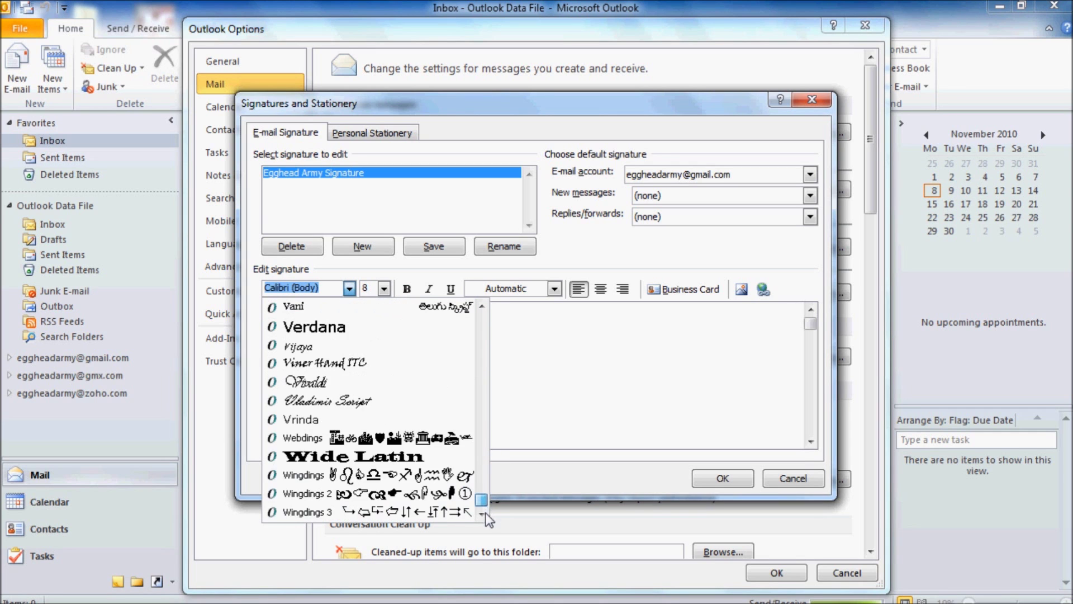
left_click(324, 476)
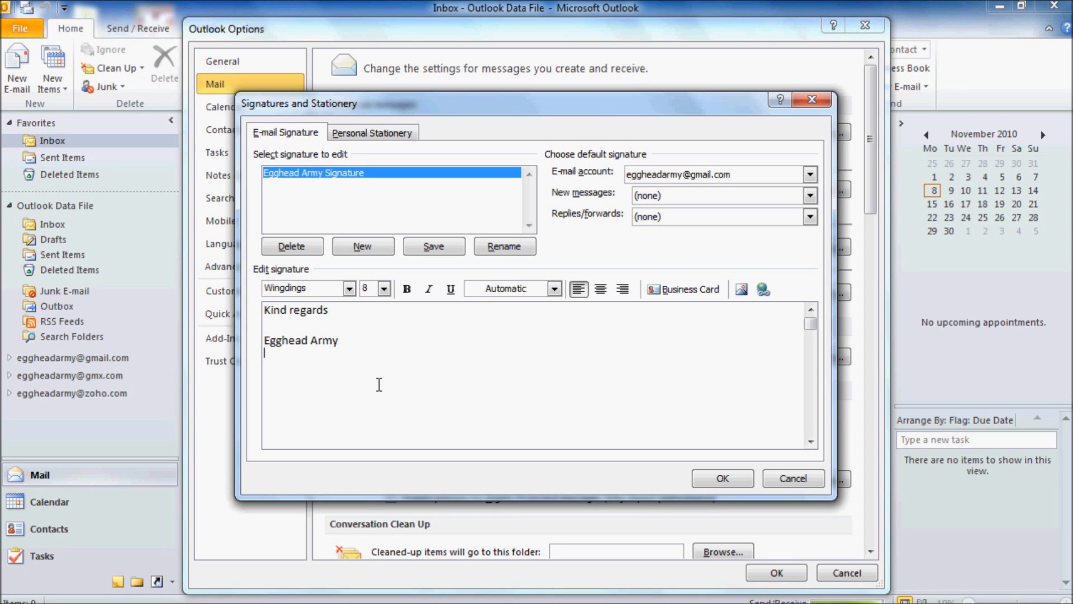
type("*")
left_click(351, 288)
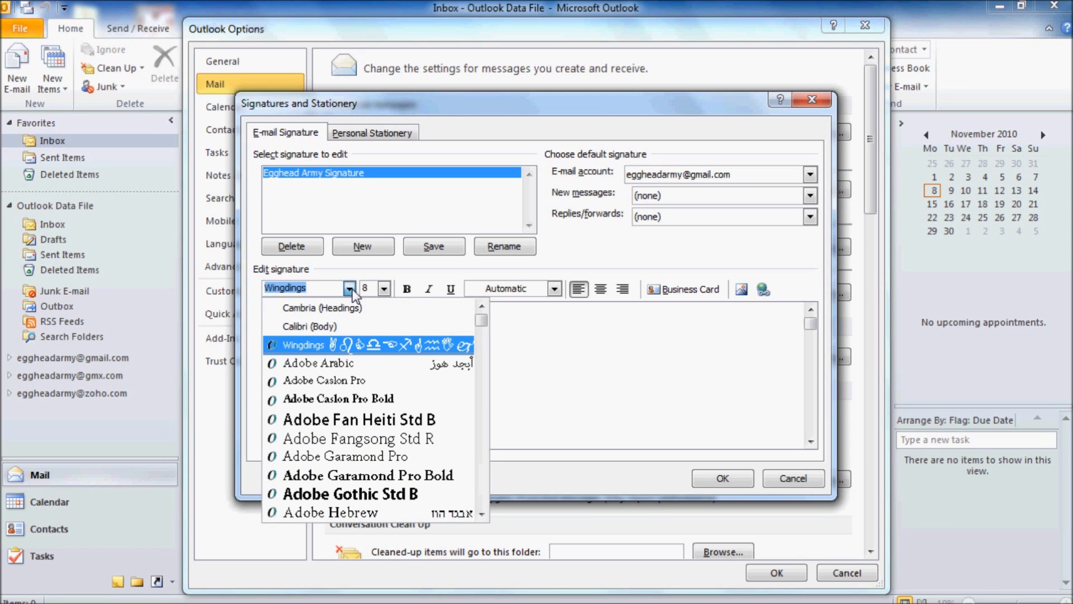
left_click(317, 327)
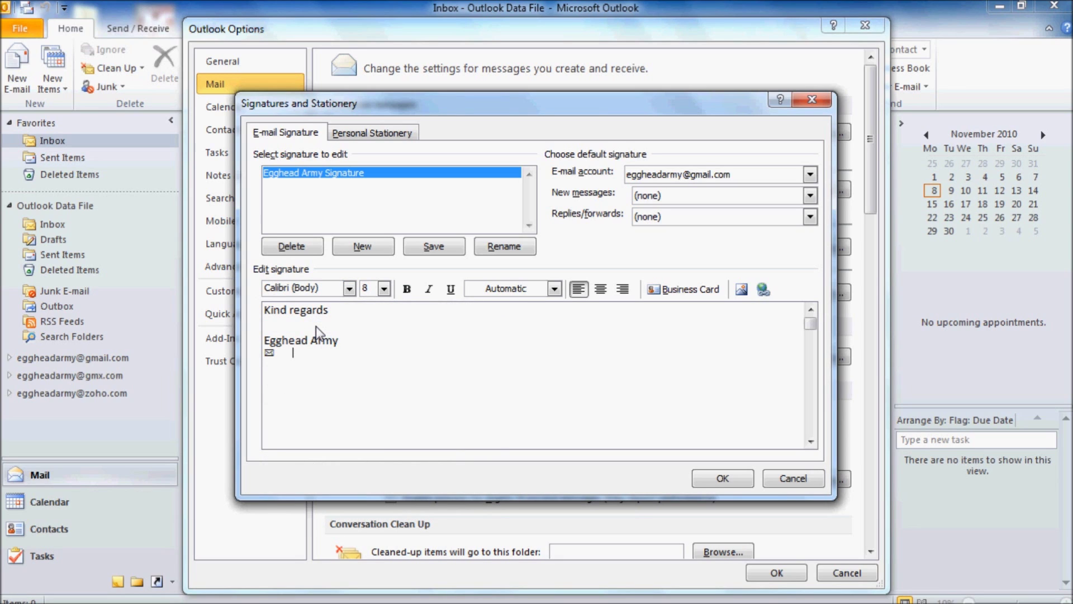
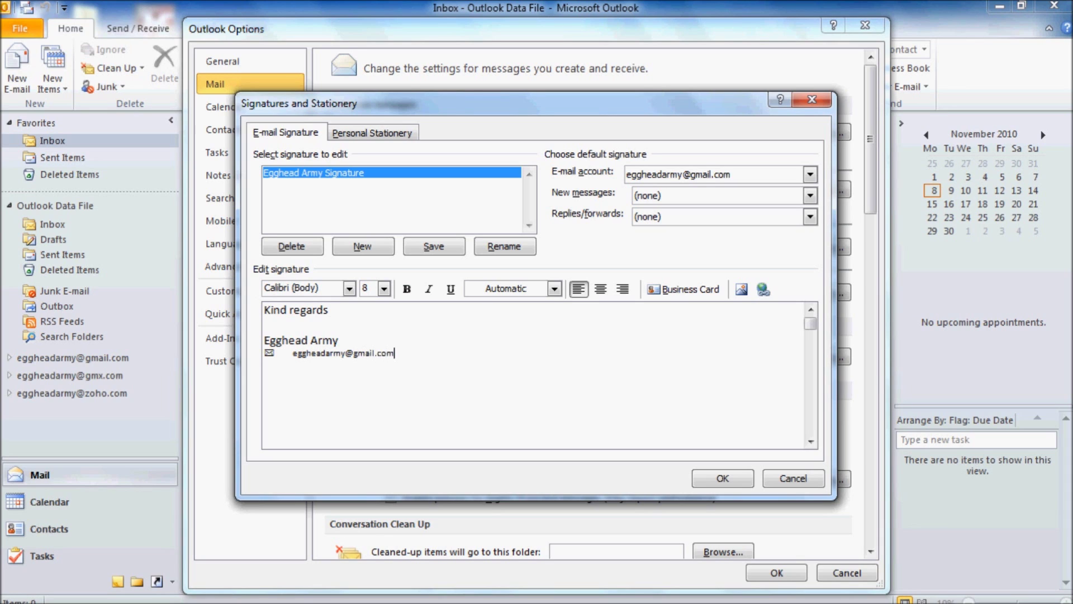
key("Return")
Add a Wingdings telephone icon '(' followed by the sender's phone number in Calibri (Body).
left_click(349, 288)
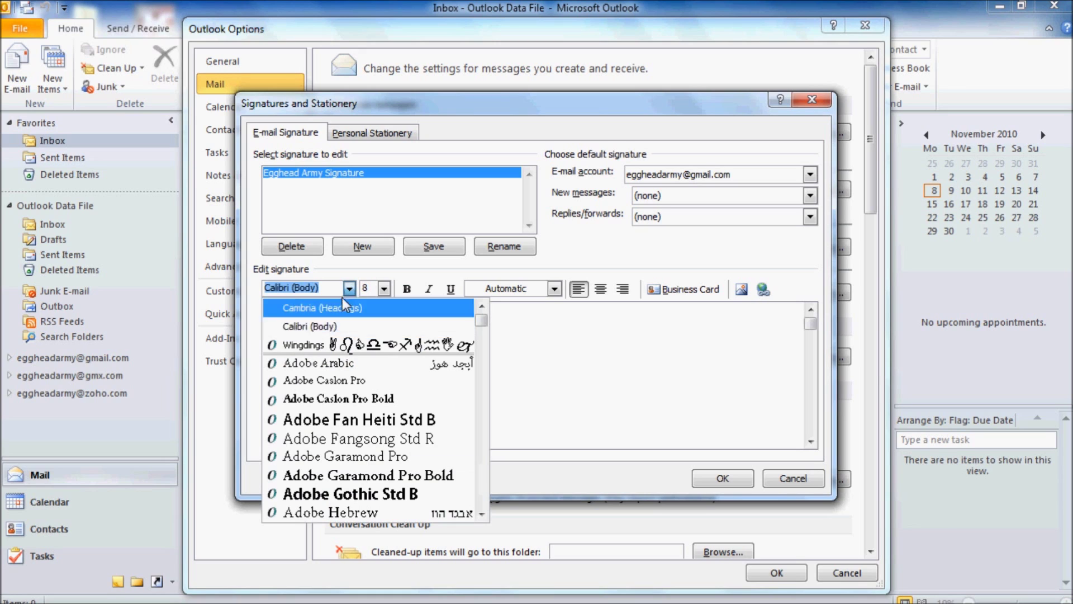
left_click(326, 342)
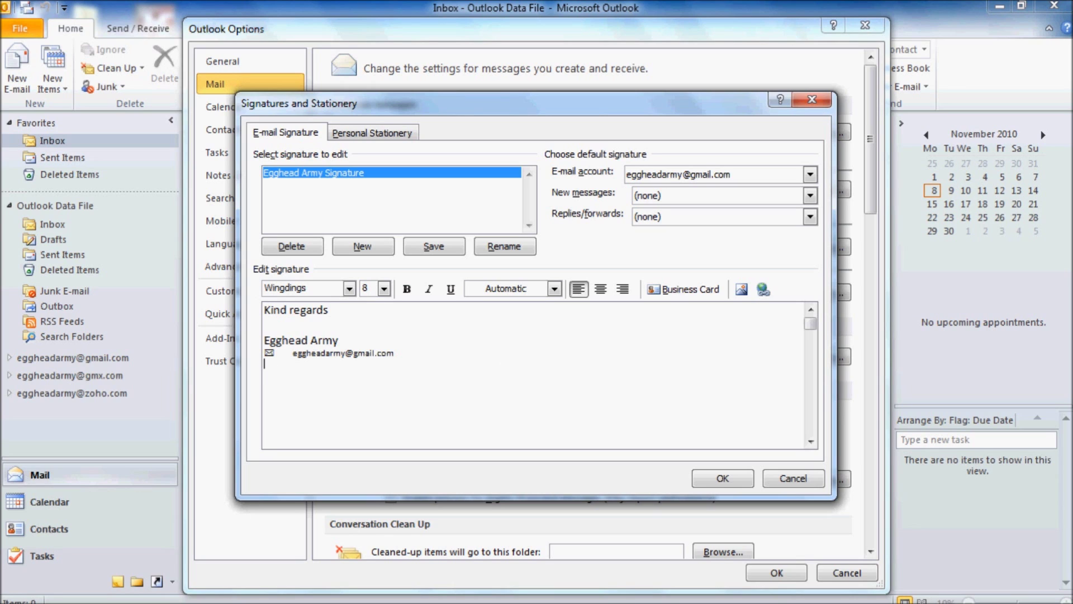
type("(")
left_click(349, 288)
left_click(345, 321)
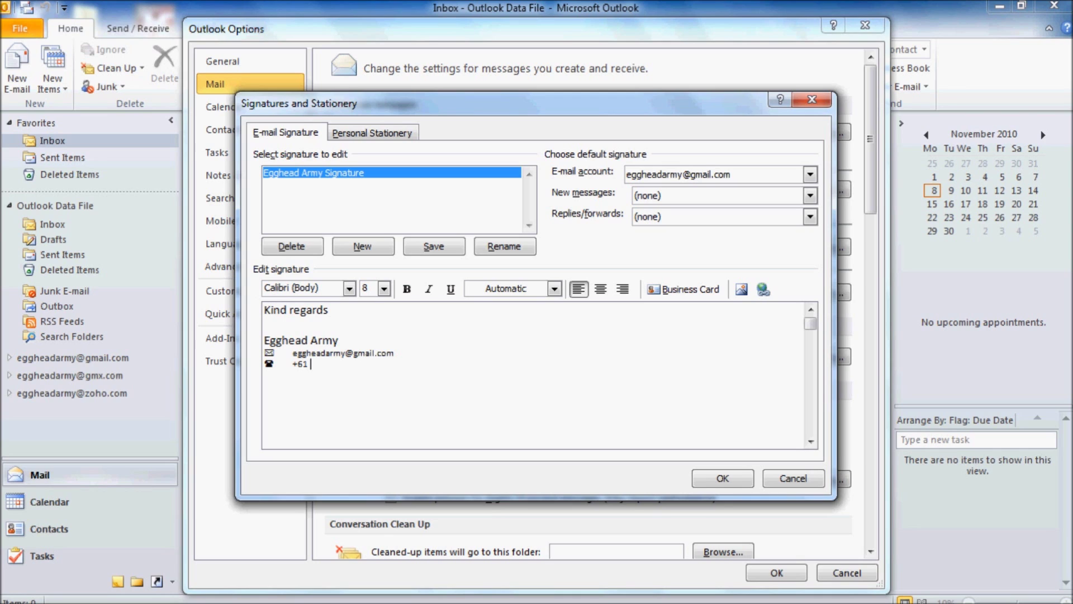
key("Return")
Add a Wingdings ':' icon followed by the sender's street address in Calibri (Body).
left_click(350, 289)
left_click(317, 342)
type(":")
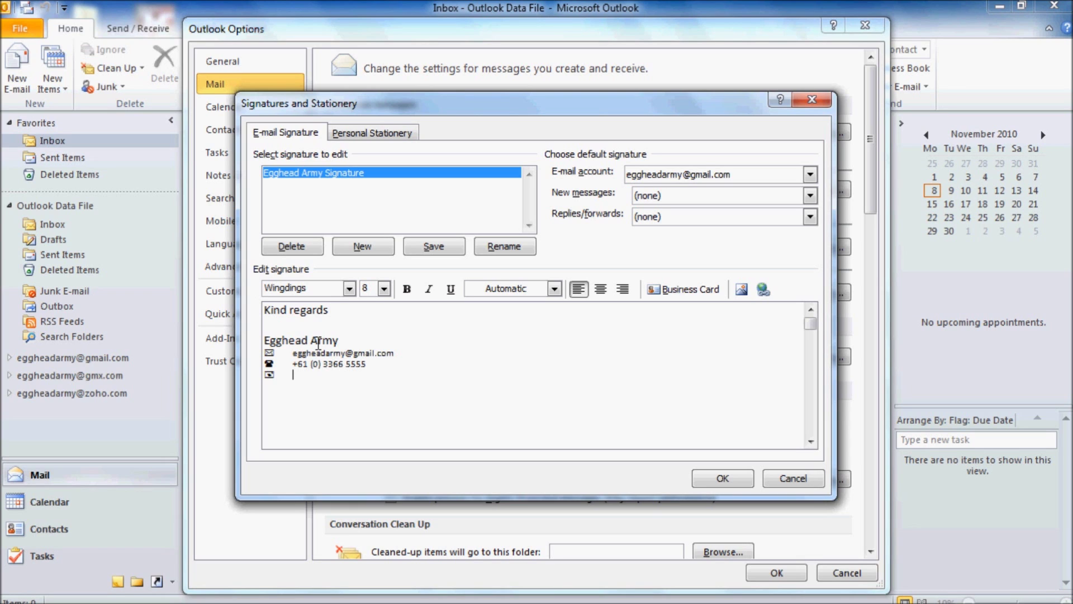
left_click(349, 288)
left_click(326, 325)
type("21 You")
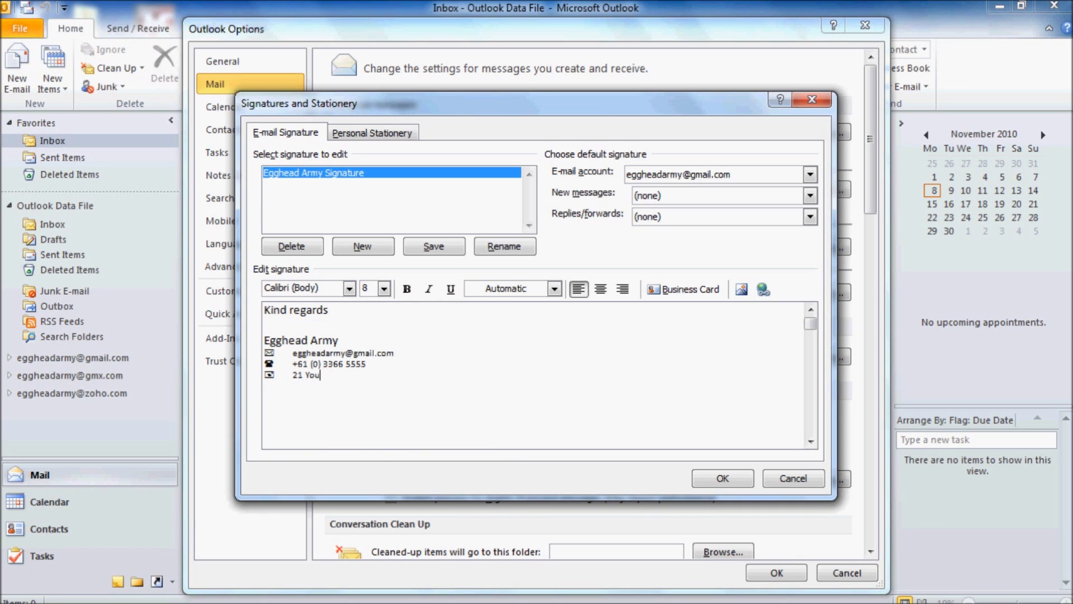
type("r street, Brisbane, Austral")
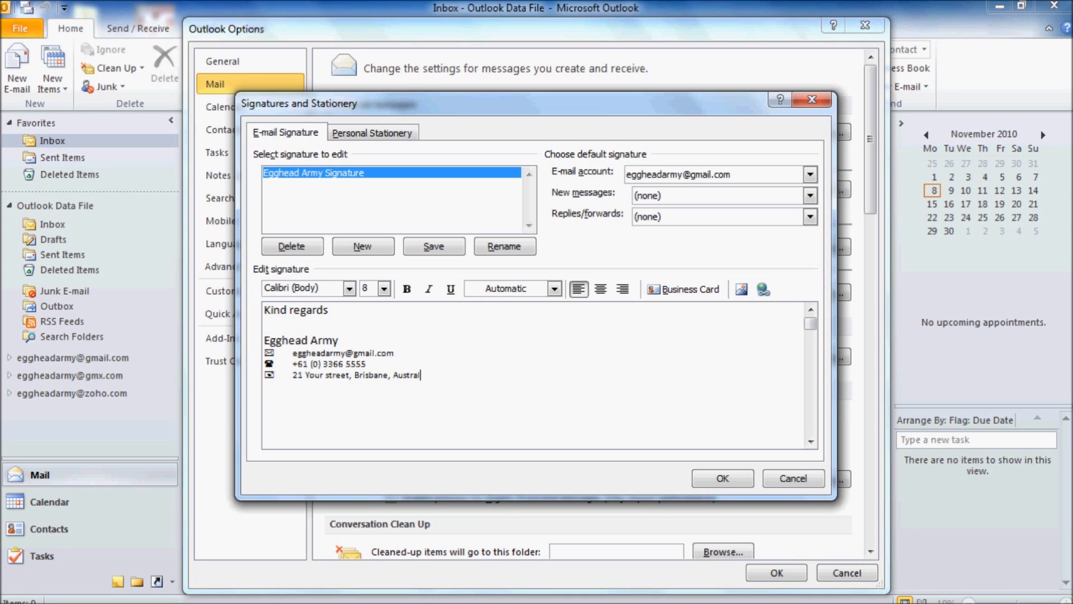
type("ia, 4053")
Recolour the e-mail, phone and address lines dark olive brown, replacing an initial tan choice.
mouse_move(455, 375)
left_mouse_down()
mouse_move(307, 376)
mouse_move(267, 352)
left_mouse_up()
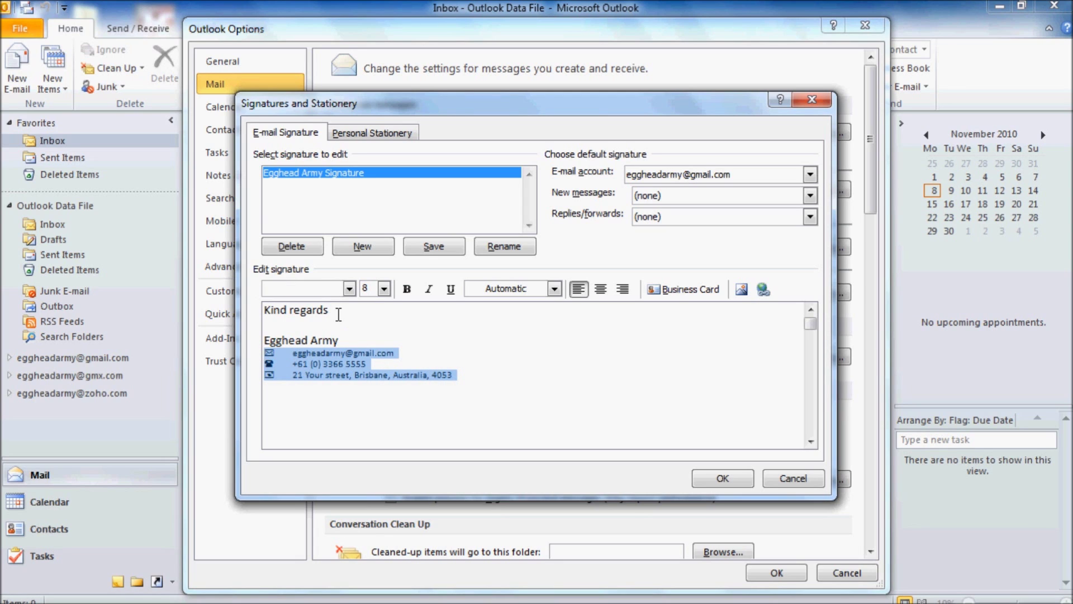
left_click(555, 288)
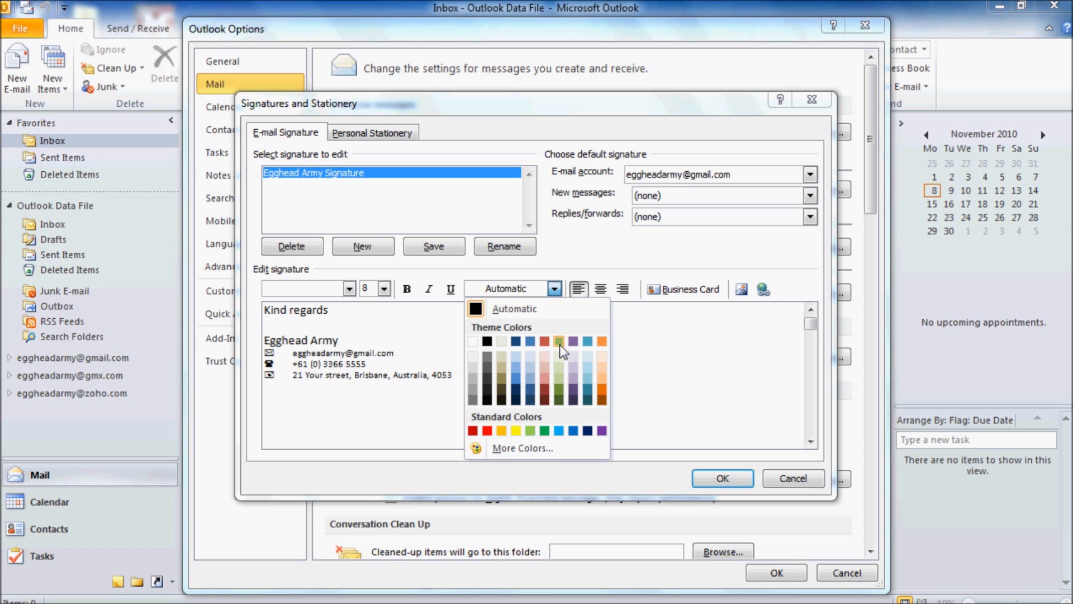
left_click(502, 369)
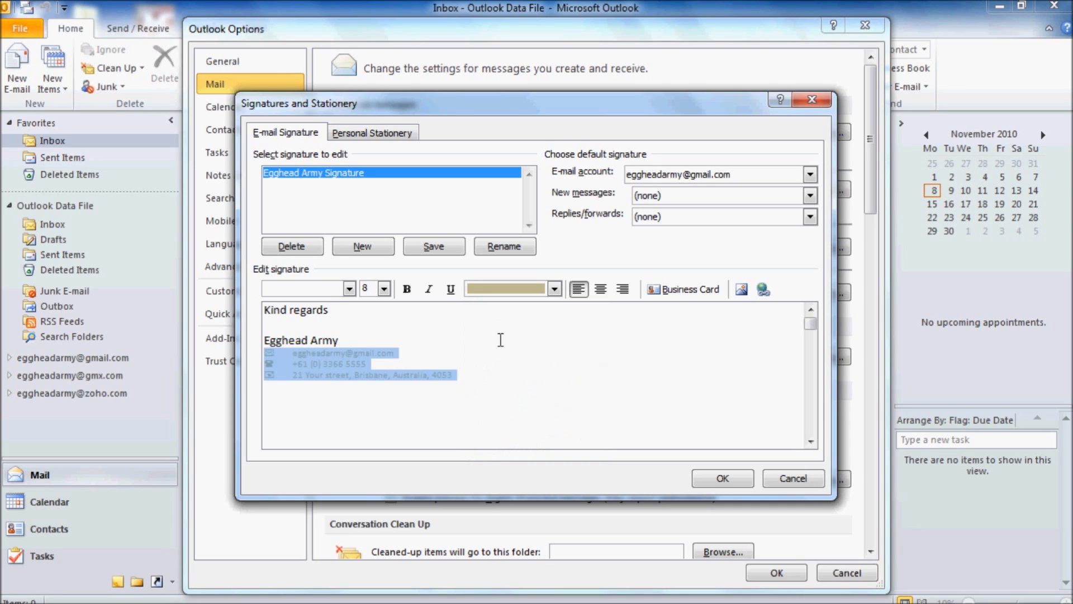
left_click(555, 289)
left_click(505, 378)
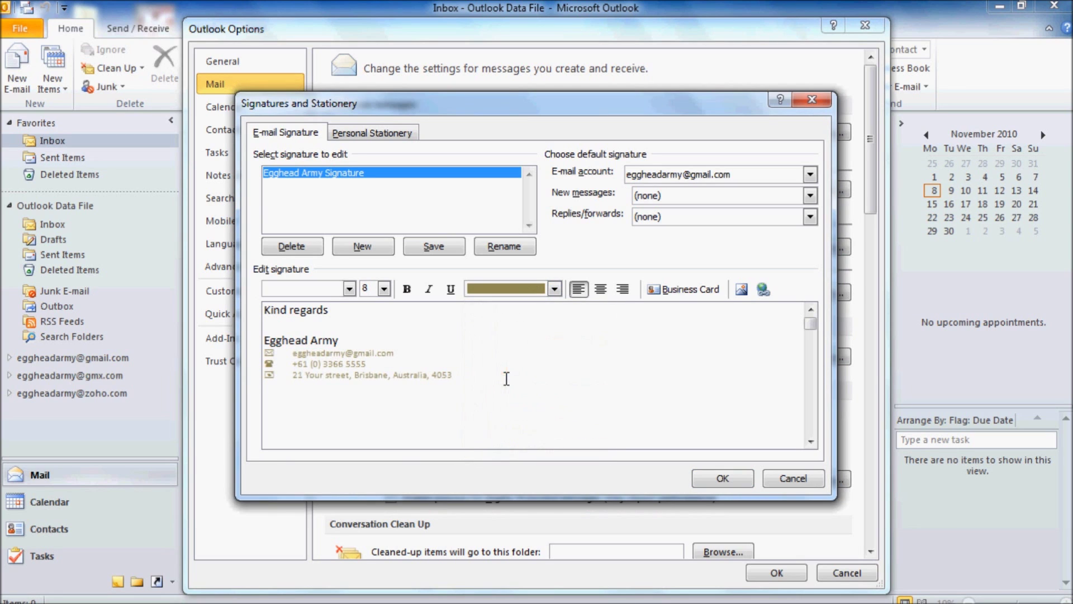
left_click(478, 378)
Make Egghead Army Signature the default for new messages and replies/forwards, and save the settings.
left_click(810, 196)
left_click(727, 222)
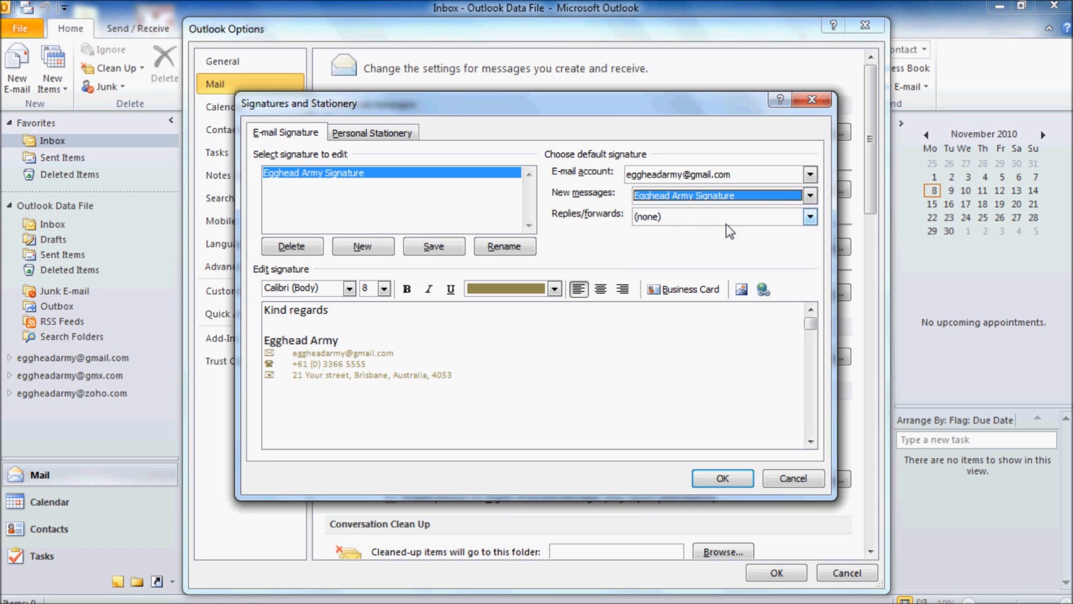
left_click(810, 216)
left_click(743, 242)
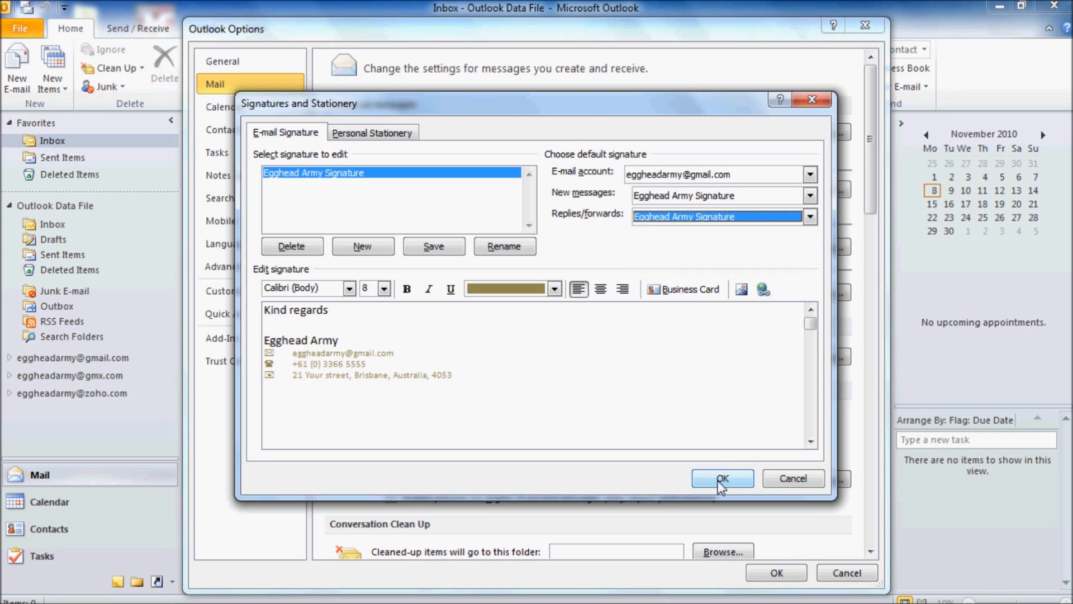
left_click(435, 247)
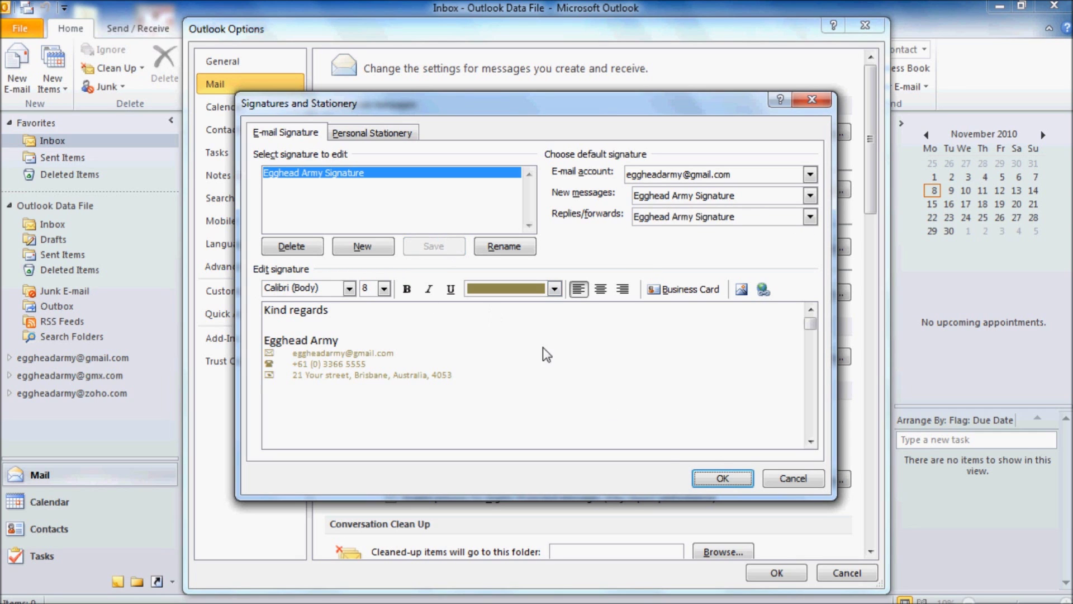
left_click(722, 479)
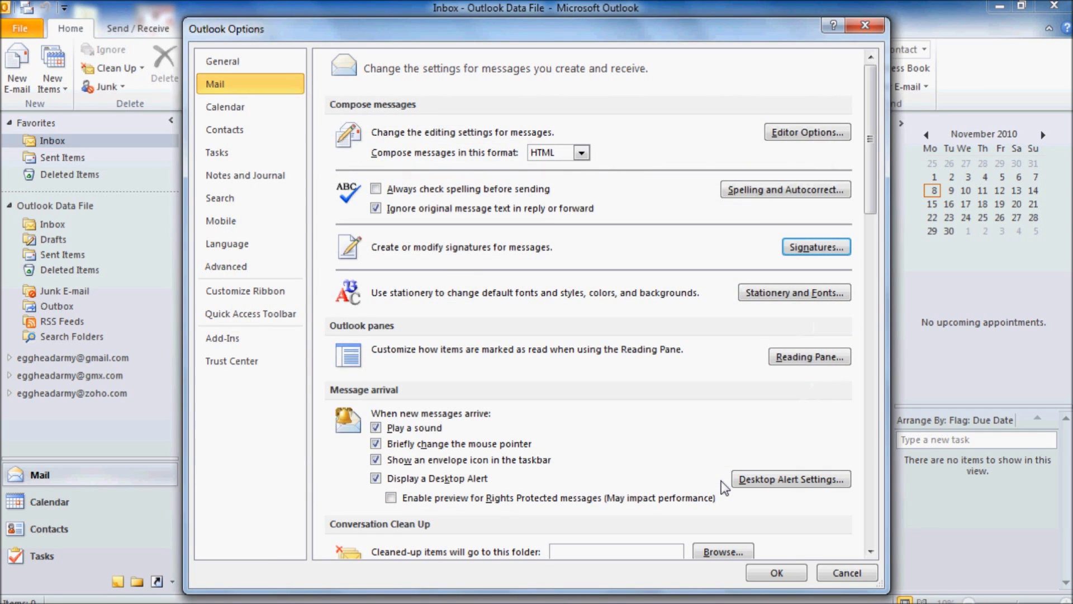
left_click(782, 574)
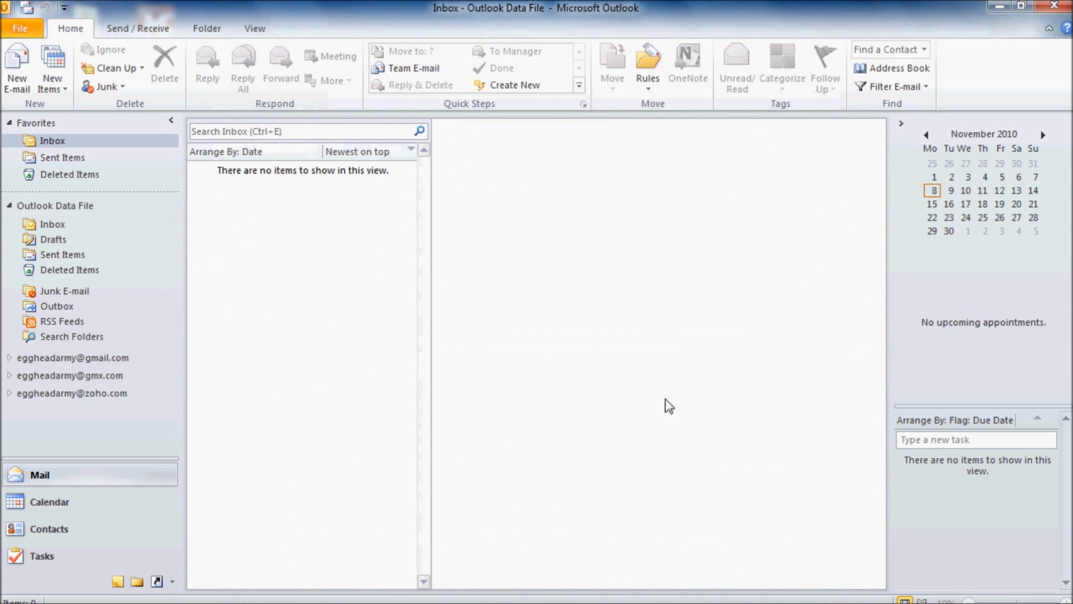
Open a test e-mail to confirm the signature is inserted, then close it.
left_click(17, 65)
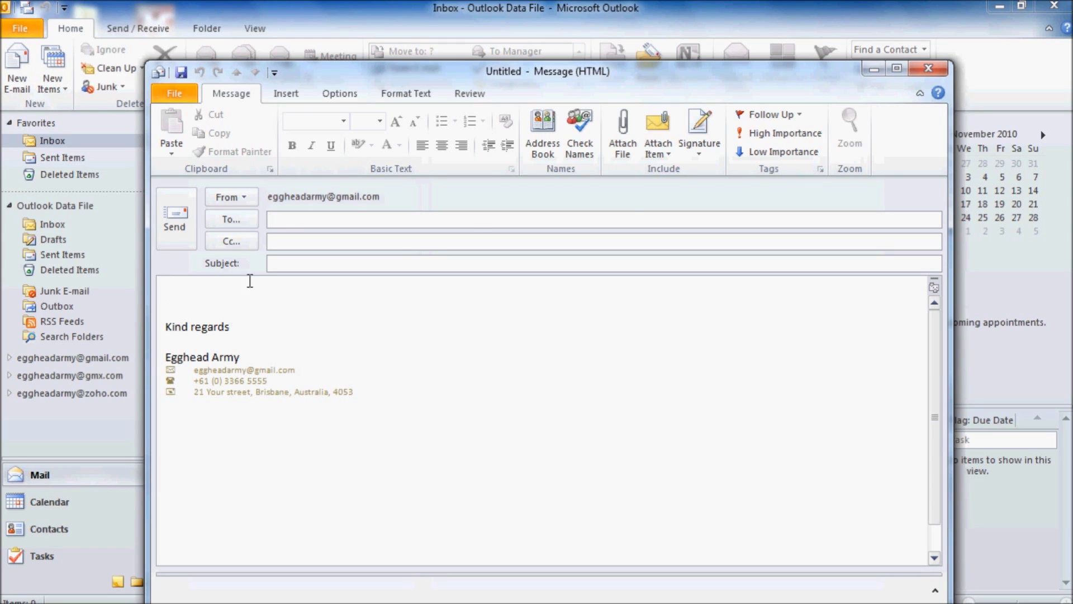
left_click(930, 67)
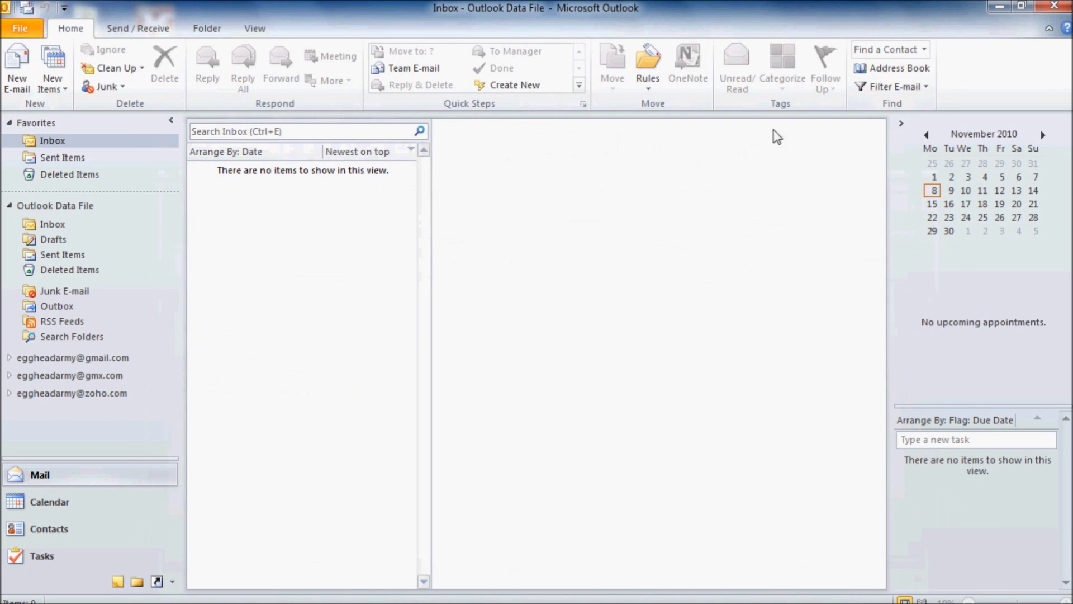
left_click(24, 31)
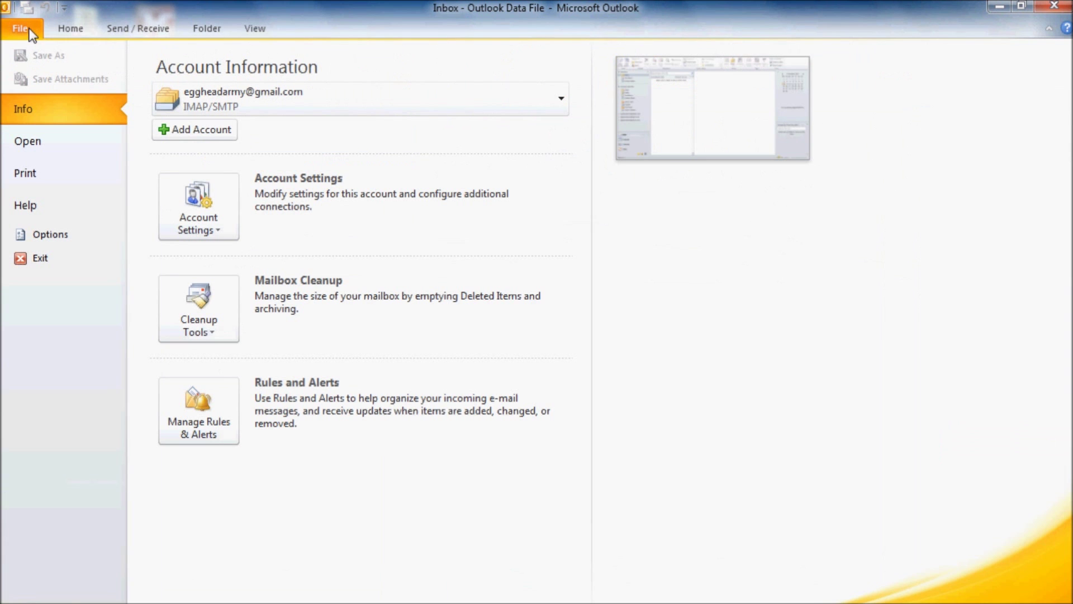
Reopen the signature editor and place the cursor at the end of the address line.
left_click(36, 234)
left_click(236, 83)
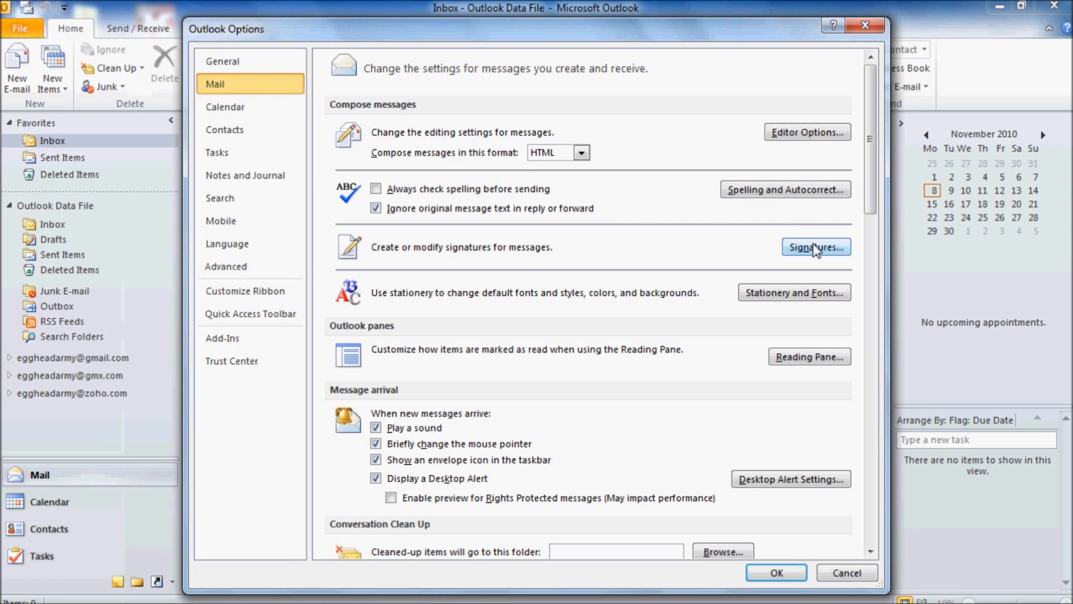
left_click(816, 247)
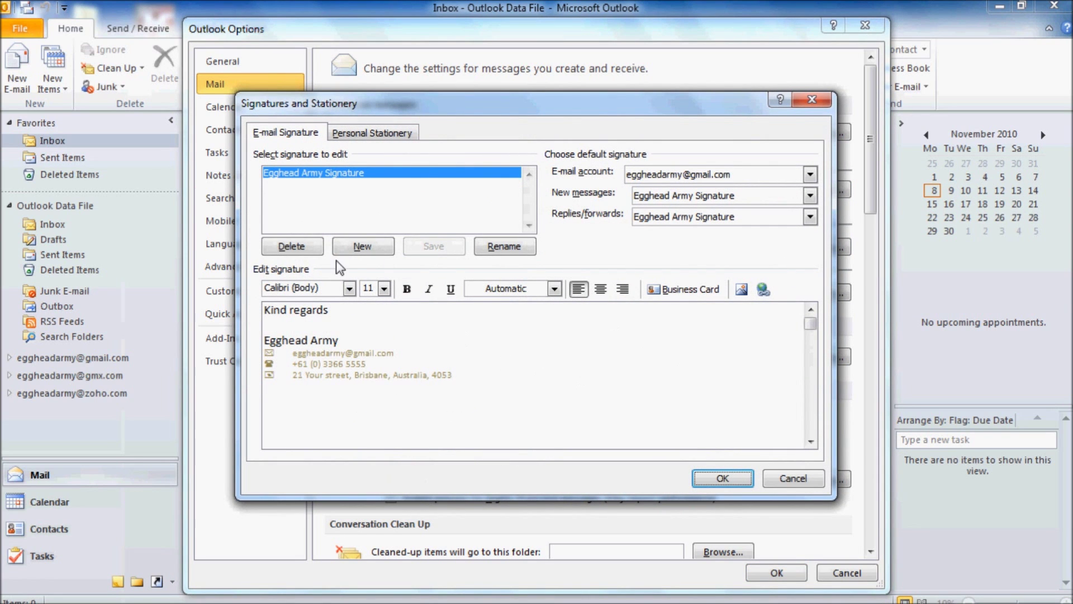
left_click(456, 375)
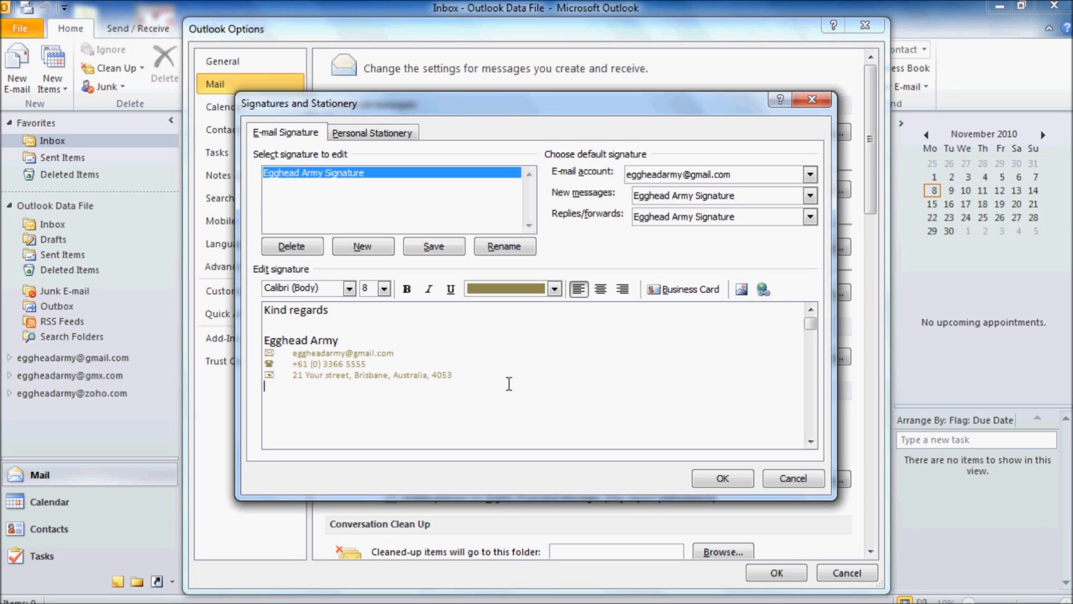
Insert the EHA-Signature logo image below the address and save the signature settings.
left_click(743, 289)
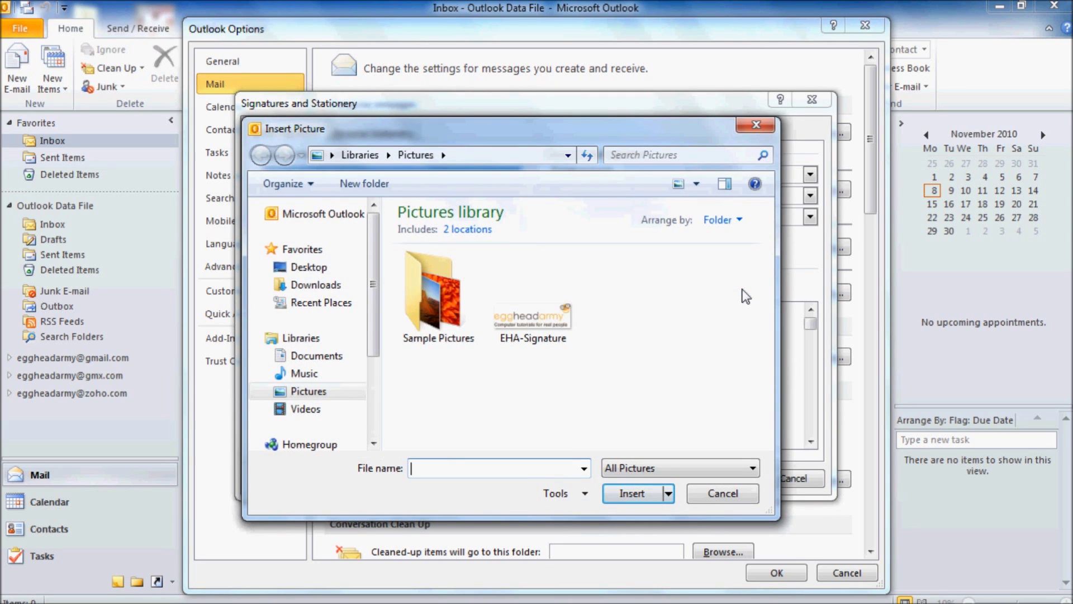
double_click(534, 320)
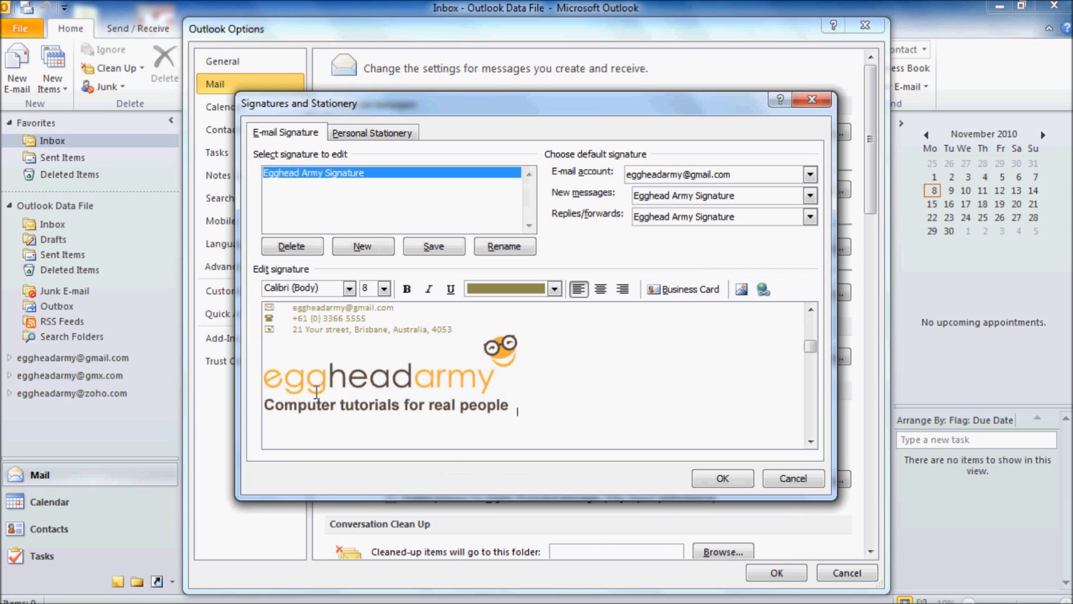
left_click(733, 478)
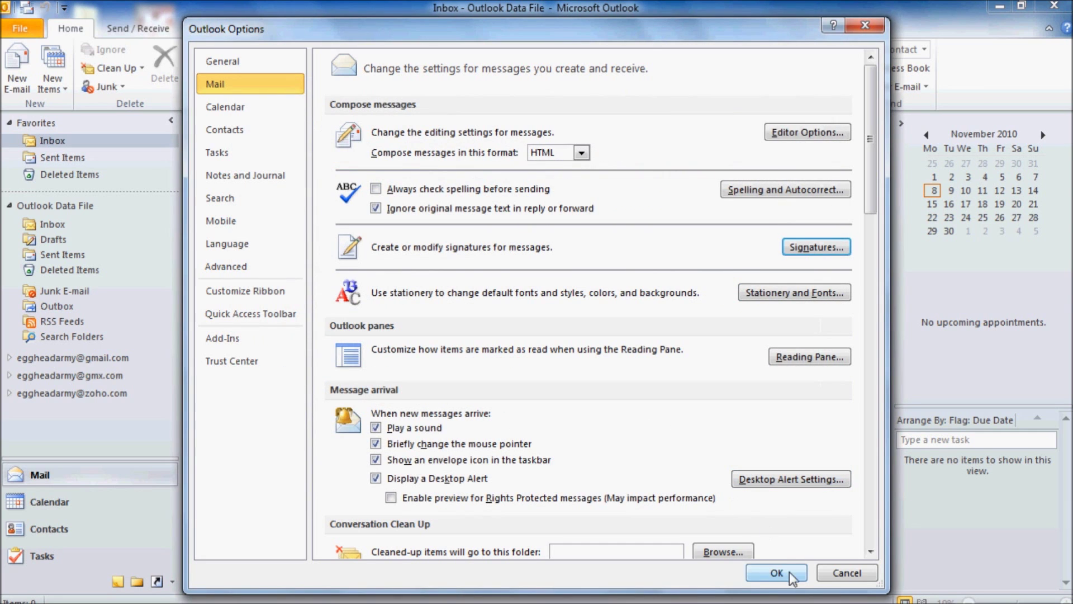
left_click(777, 573)
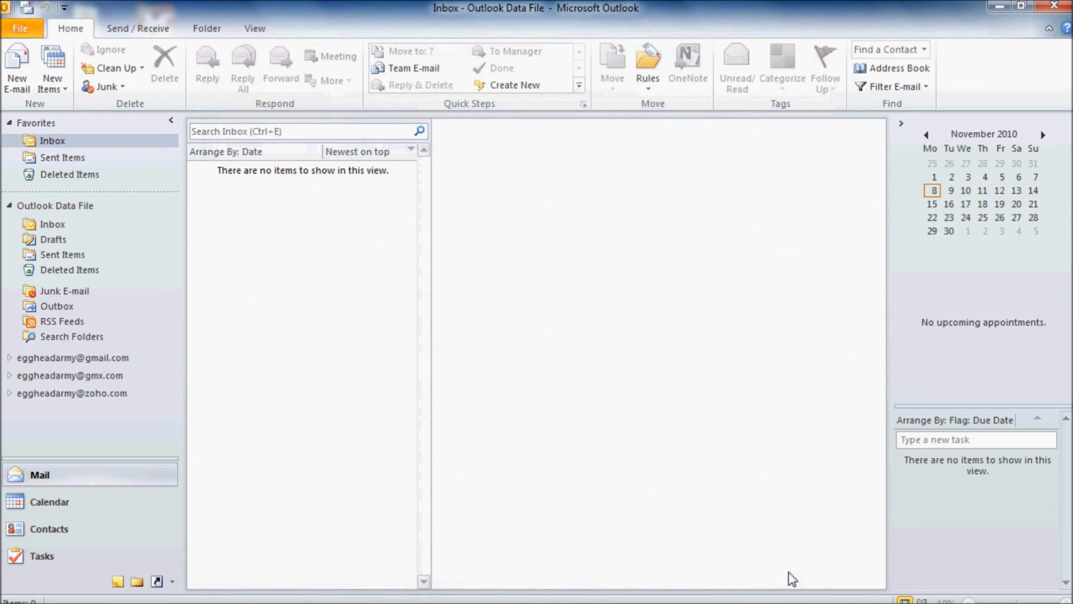
Open a new e-mail to check the signature now includes the EHA-Signature logo.
left_click(11, 70)
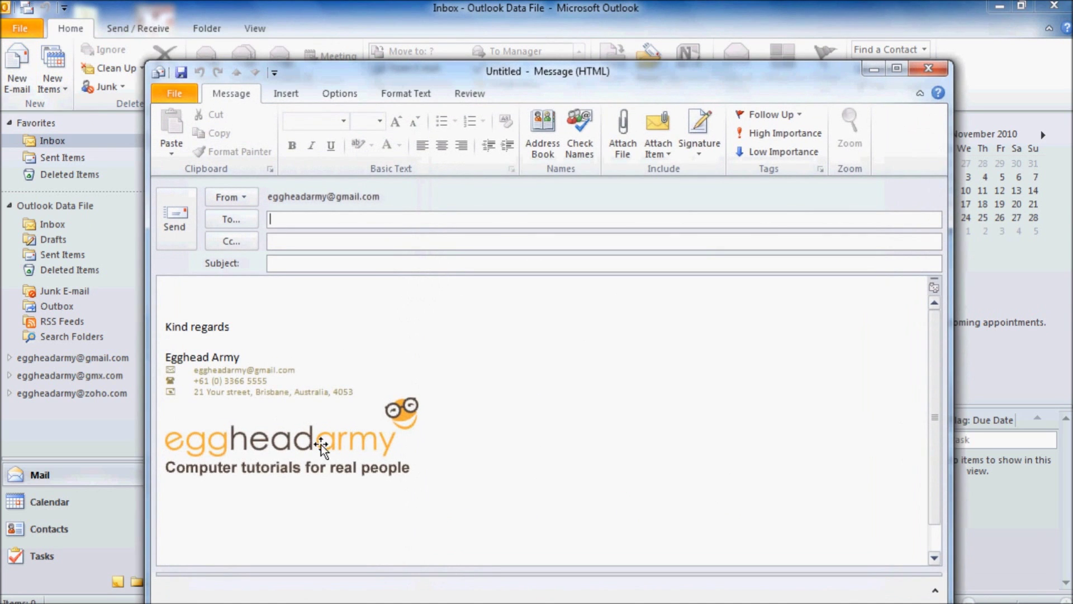